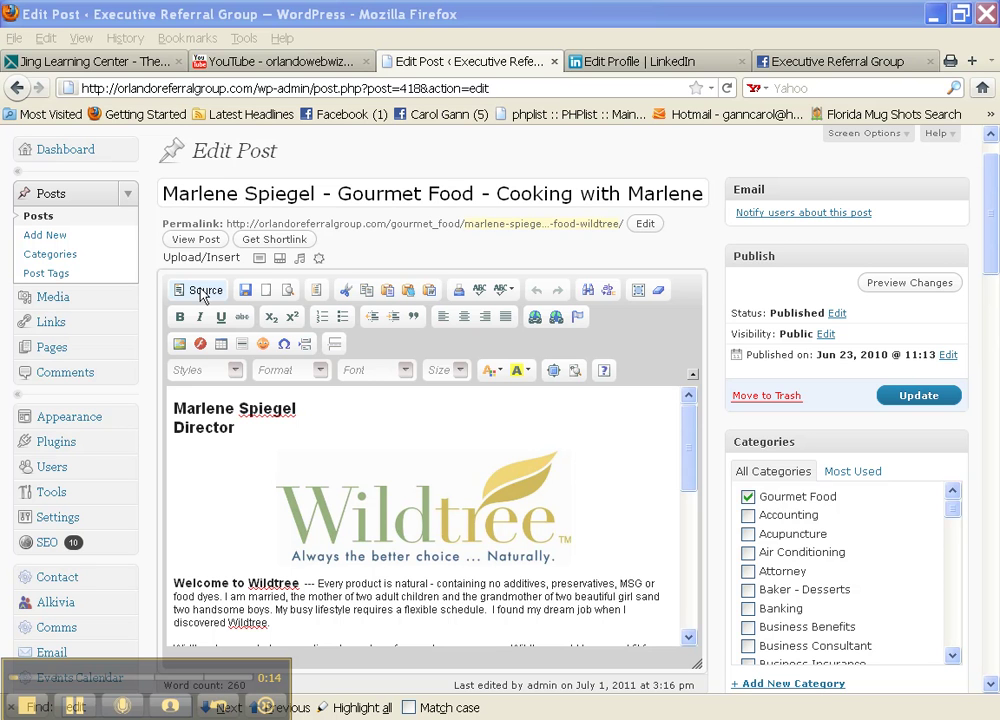
Look over the full post title from its beginning to its end
left_click_drag(165, 193, 569, 35)
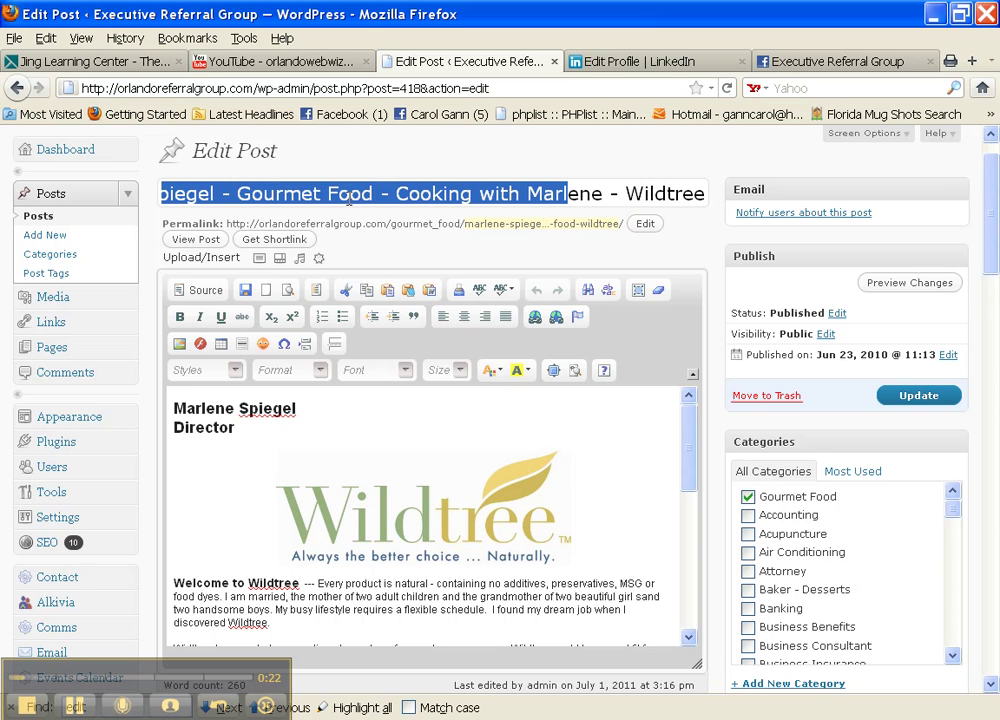
left_click(185, 190)
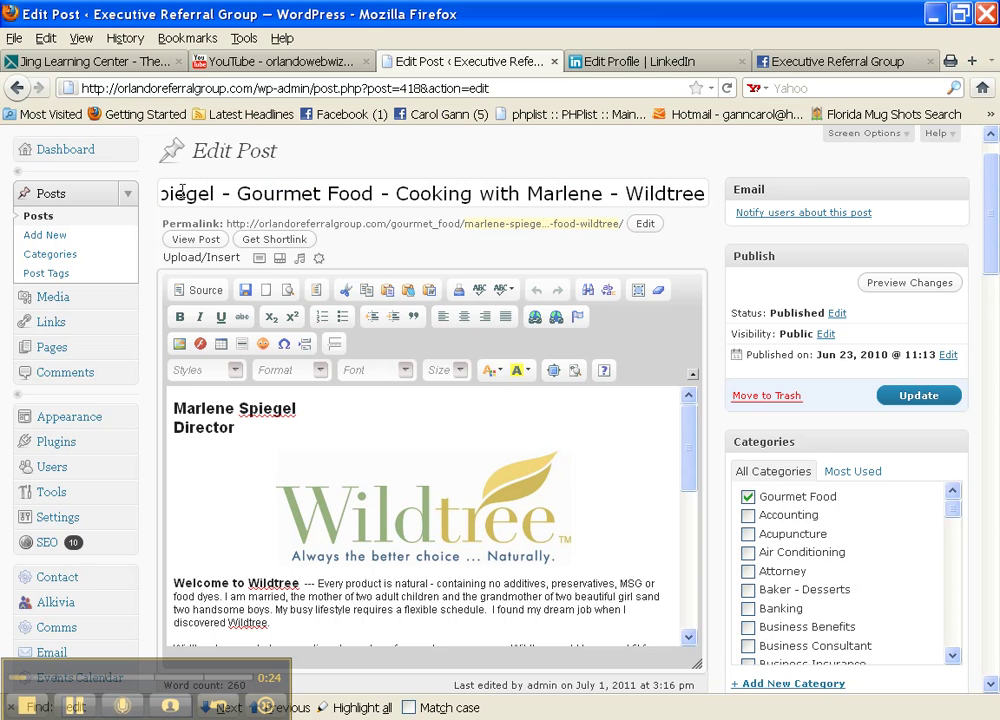
key("Home")
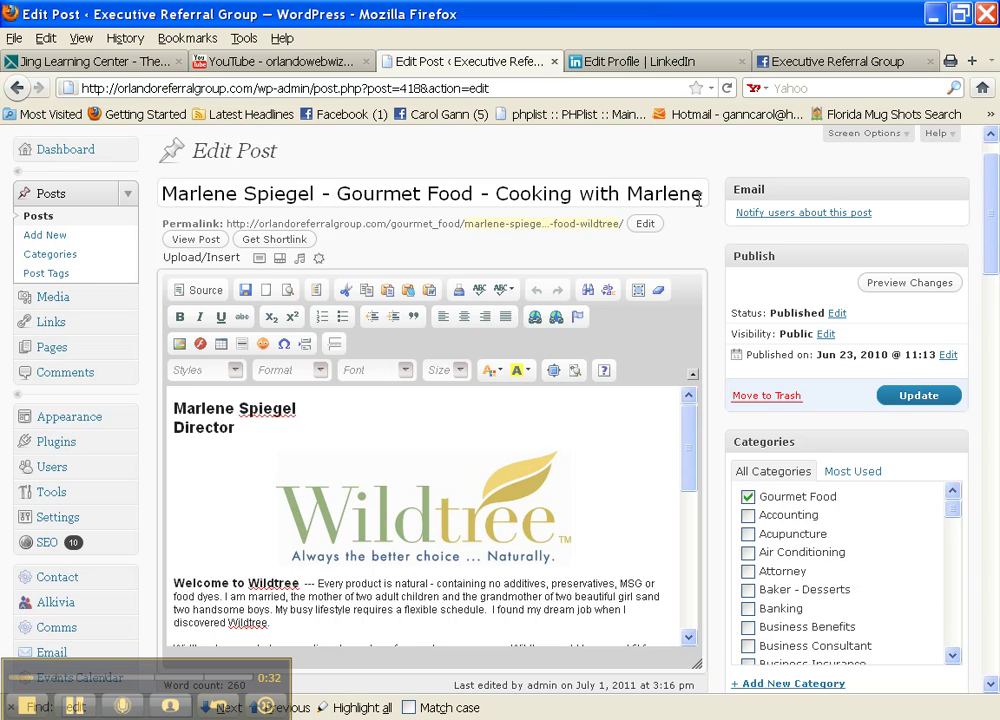
type("- Wildtree")
key("Left")
key("Left")
key("Left")
key("Left")
key("Left")
key("Left")
key("Left")
key("Left")
key("Left")
key("Left")
key("Left")
key("Left")
key("Left")
key("Left")
key("Left")
key("Left")
key("Left")
key("Left")
key("Left")
key("Left")
key("Left")
key("Left")
key("Left")
key("Left")
key("Left")
key("Left")
key("Left")
key("Left")
key("Left")
key("Left")
key("Left")
key("Left")
key("Left")
key("Left")
key("Left")
key("Left")
key("Left")
key("Left")
key("Left")
key("Left")
Inspect the HTML source of the post content and return to the visual editor
left_click(195, 293)
mouse_move(693, 465)
left_mouse_down()
mouse_move(690, 522)
mouse_move(688, 452)
left_mouse_up()
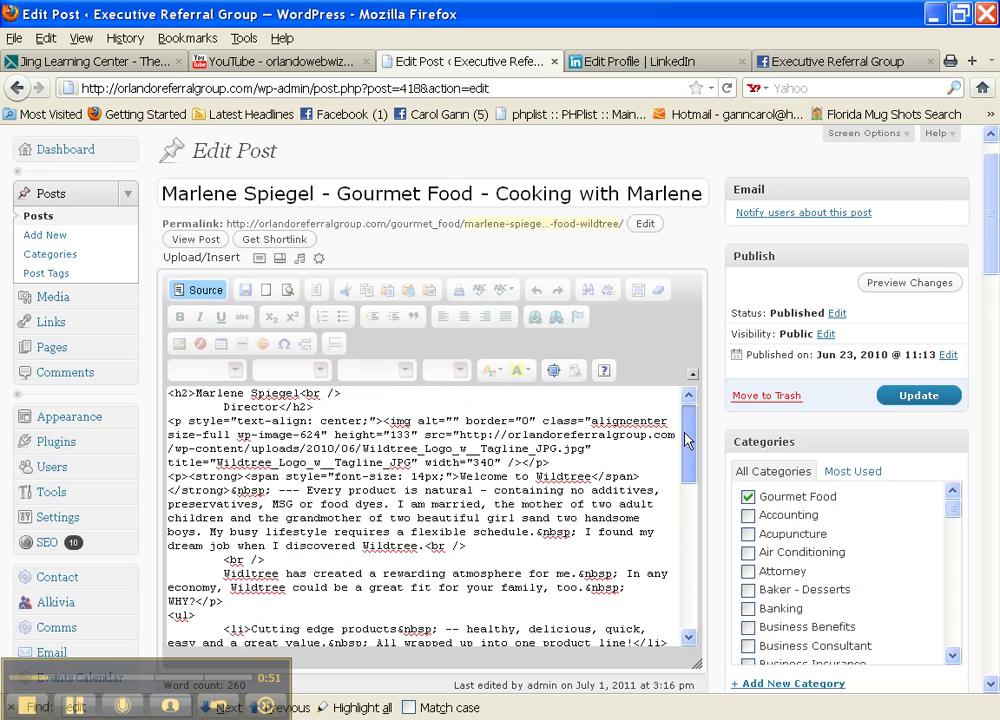
left_click(200, 291)
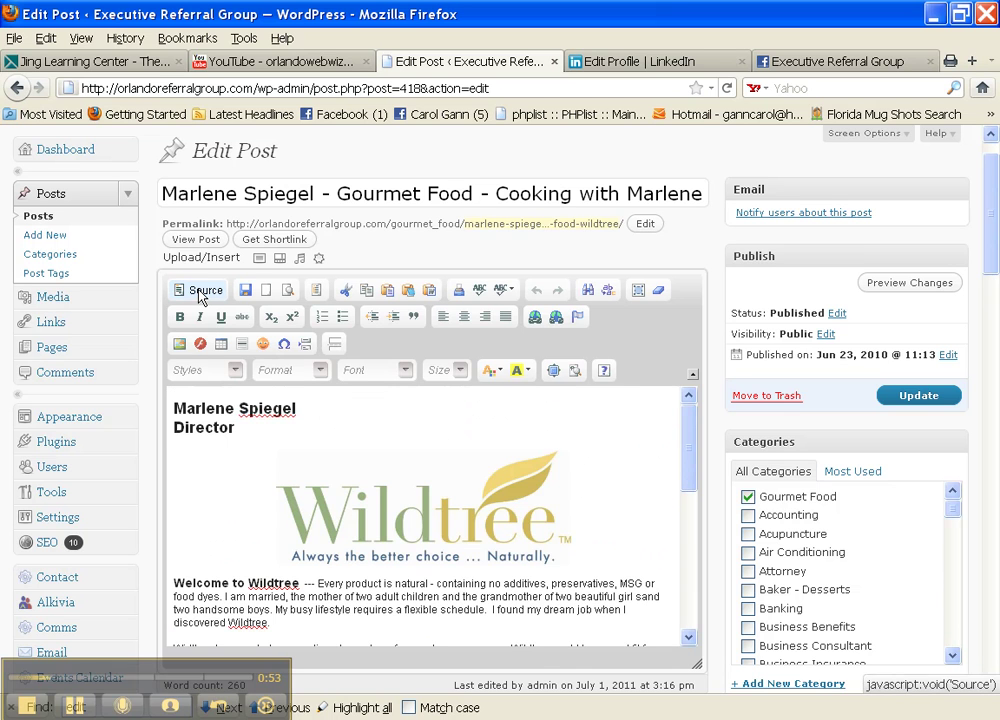
Try to upload askthewizard.tif from the computer as a post image and dismiss the upload entry
left_click(259, 261)
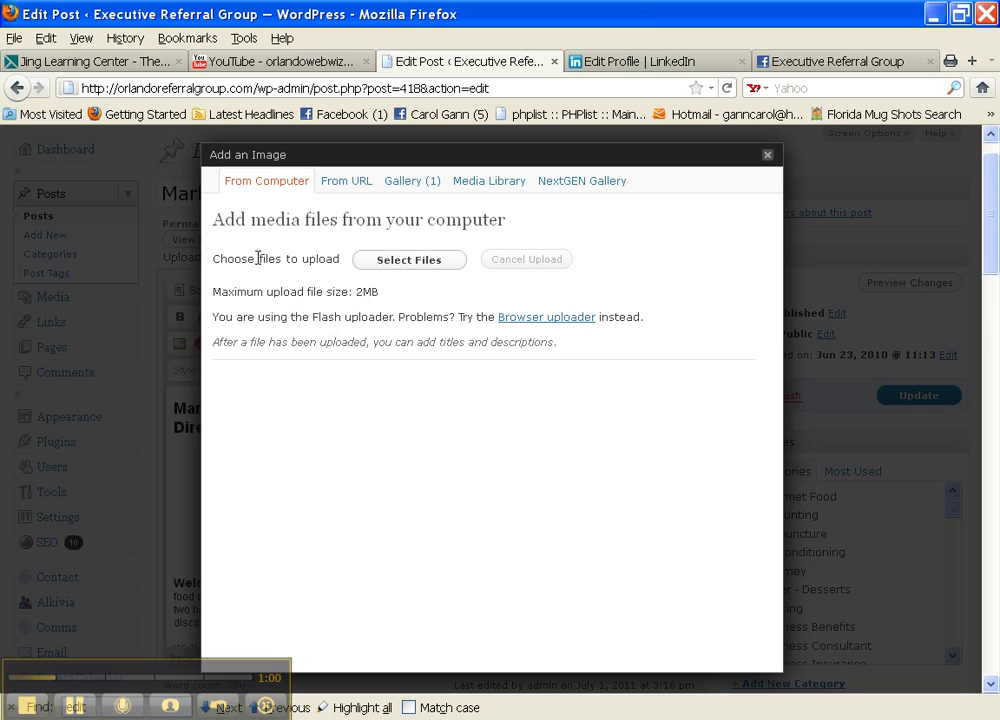
left_click(424, 266)
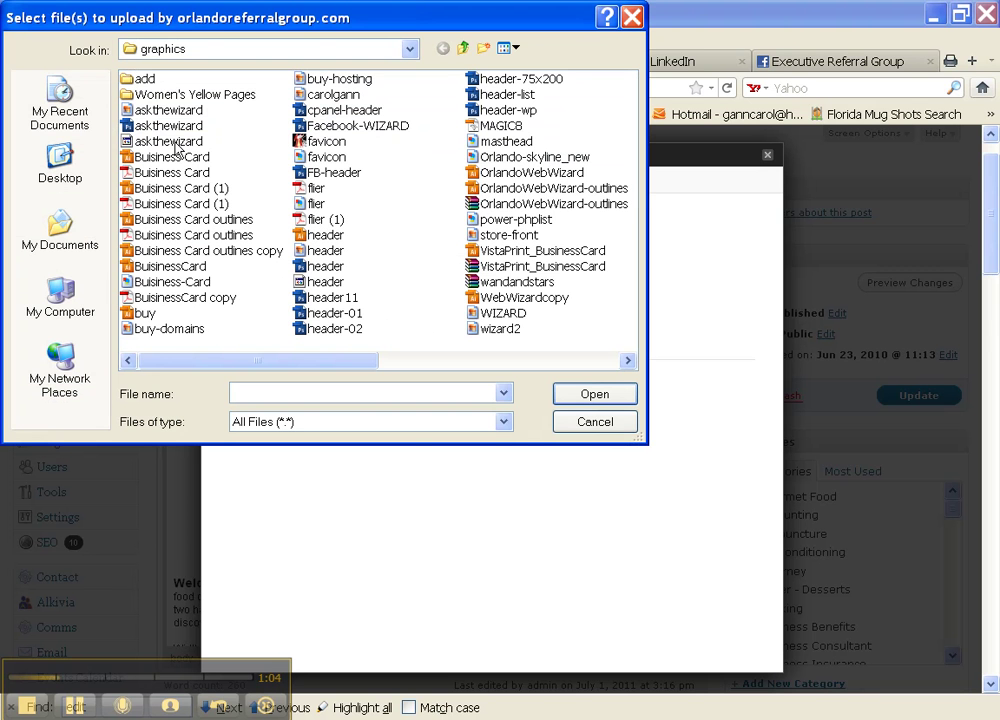
left_click(160, 141)
left_click(617, 398)
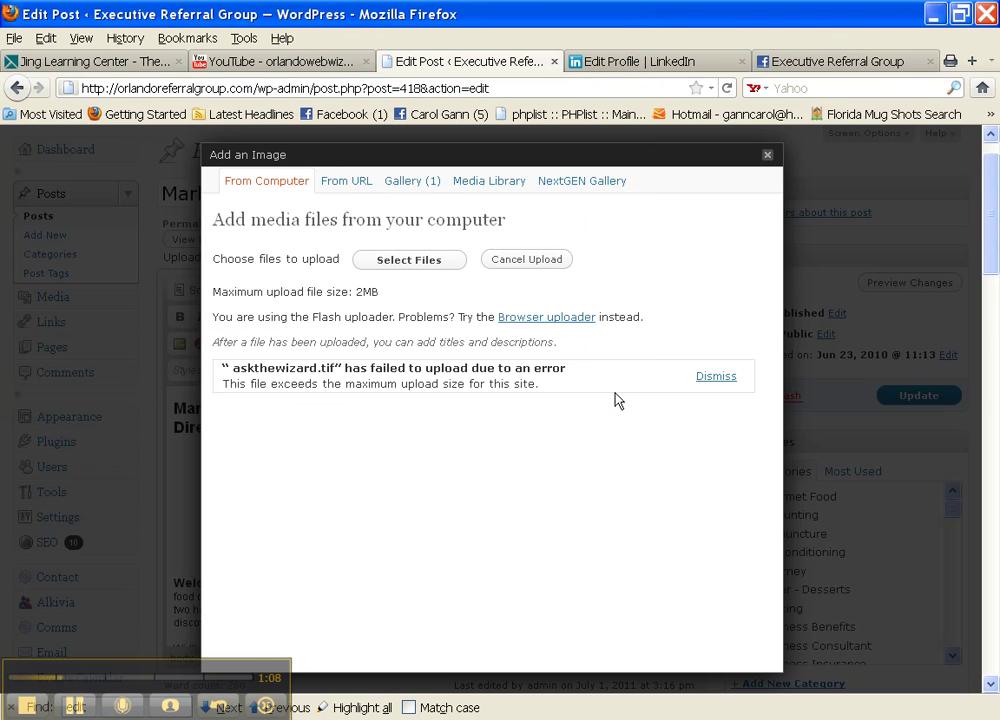
left_click(718, 377)
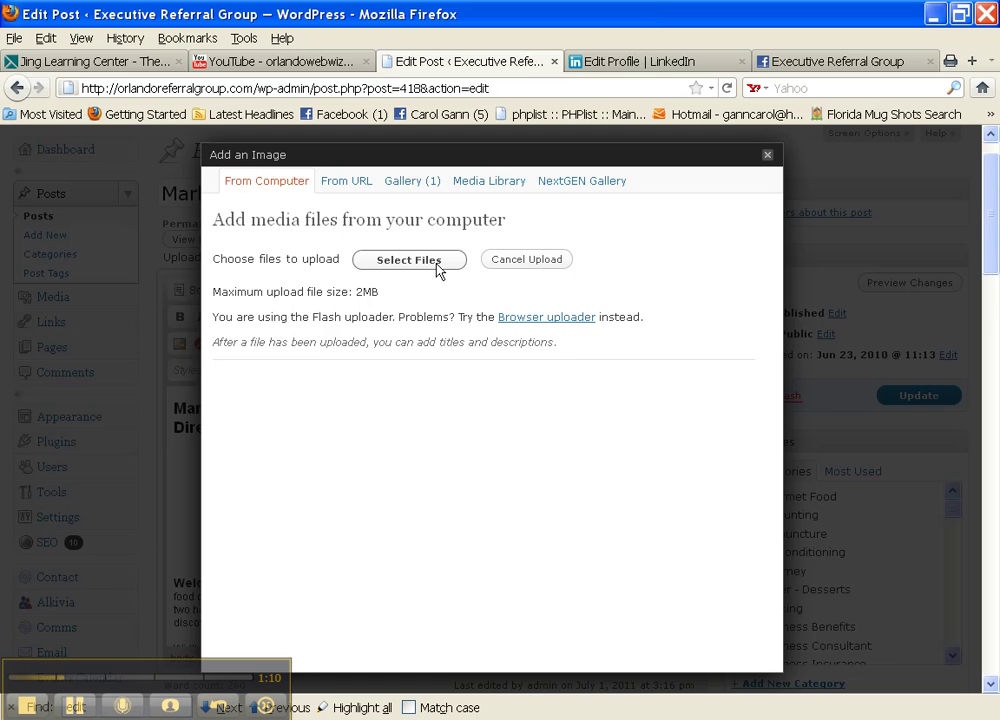
Upload the image askthewizard.jpg from the graphics folder to the post
left_click(433, 268)
left_click(150, 110)
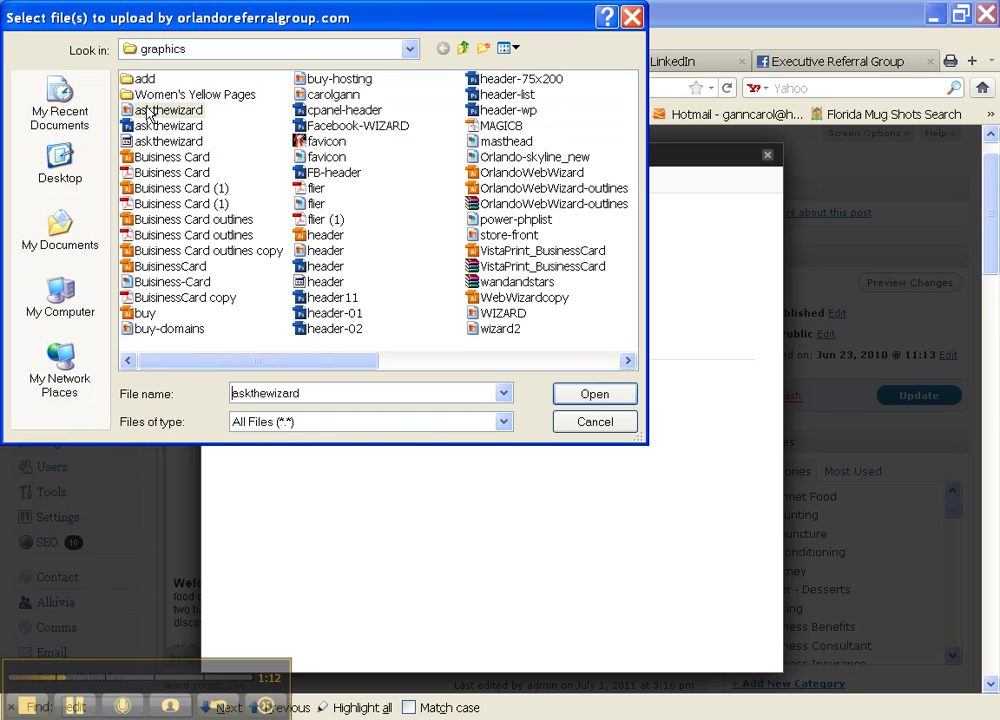
left_click(603, 402)
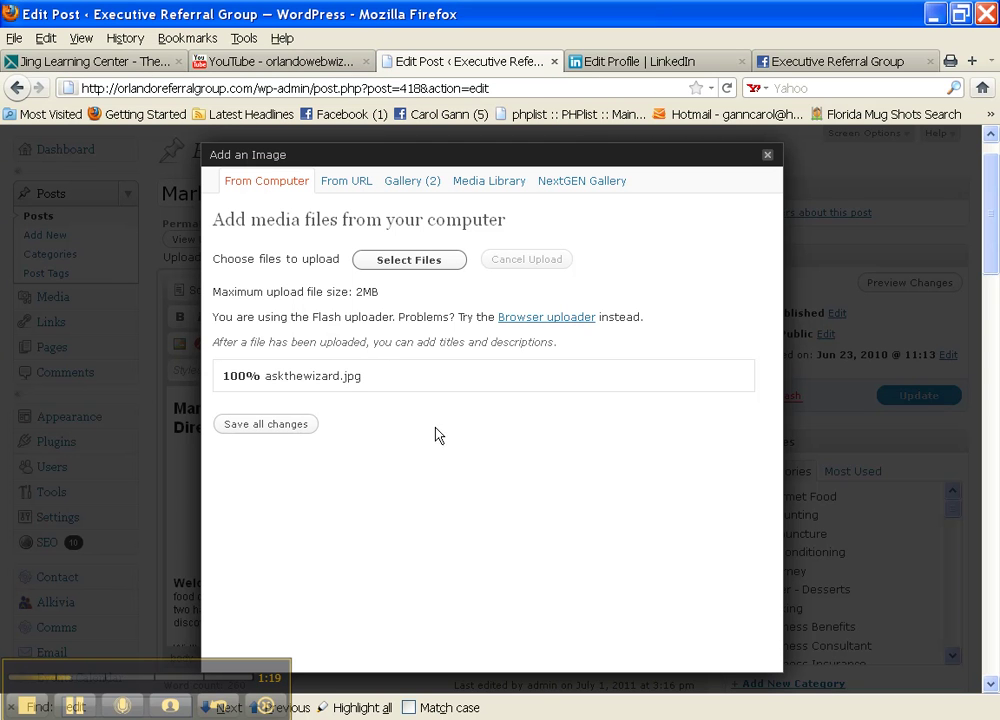
Clear the link URL in the uploaded image's settings
left_click_drag(770, 425, 768, 576)
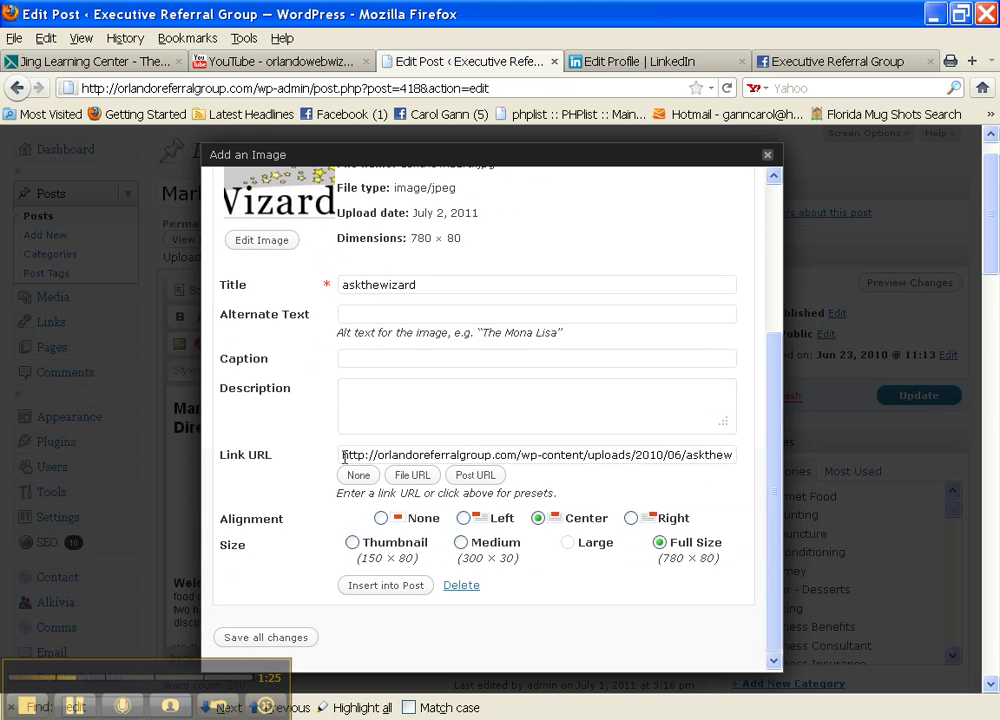
left_click_drag(342, 455, 742, 456)
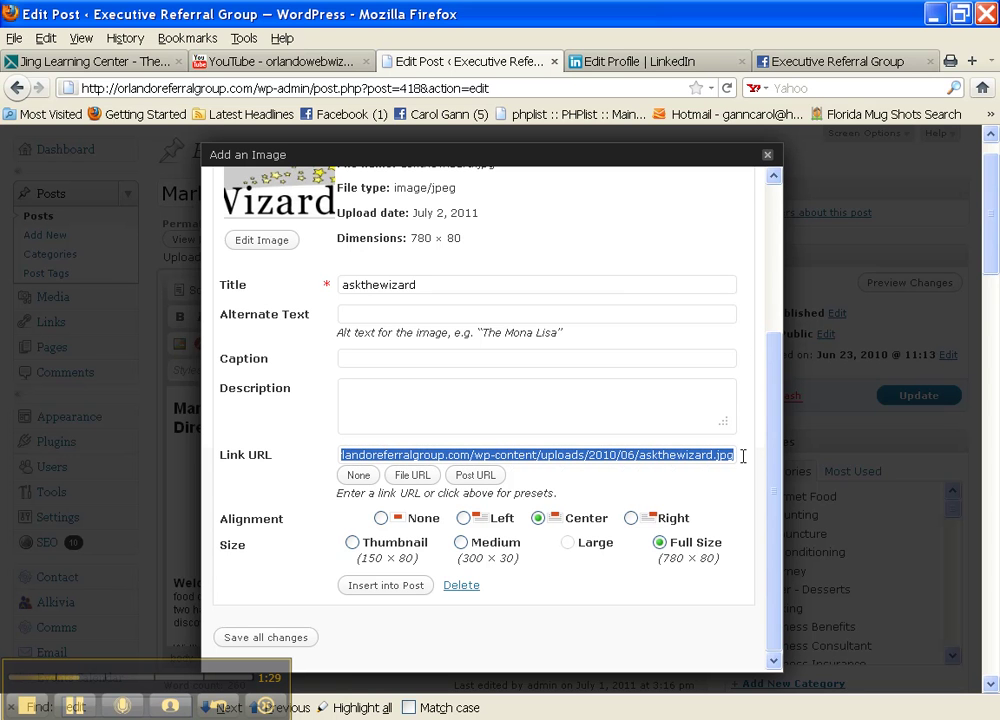
key("BackSpace")
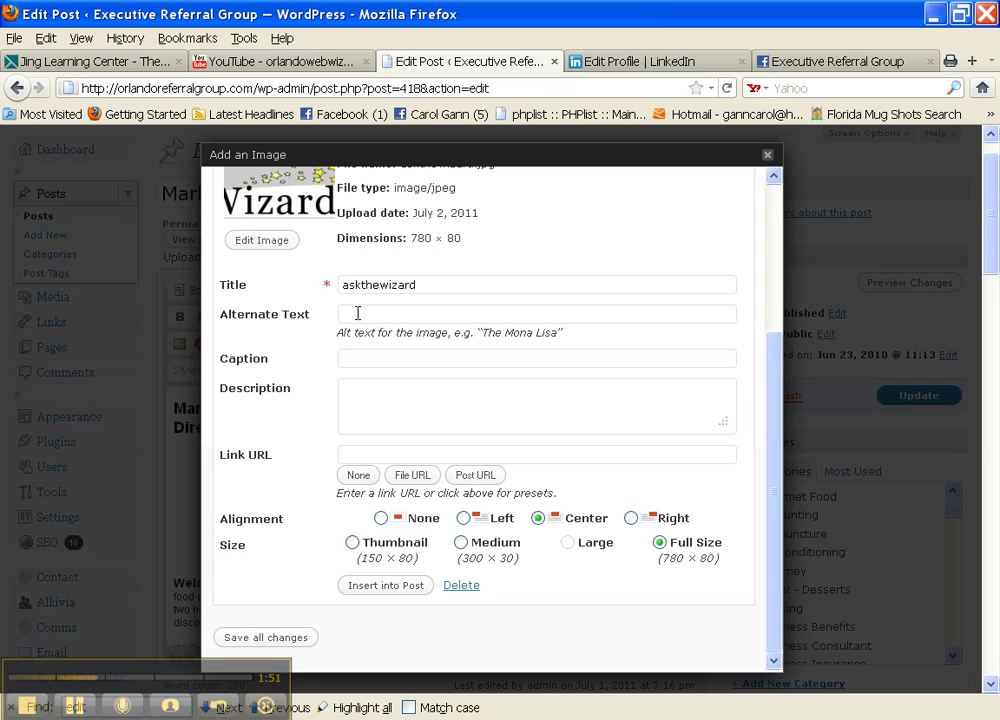
Review the image's title, alternate text, caption and description fields, and close the image dialog without inserting it
left_click_drag(509, 286, 330, 284)
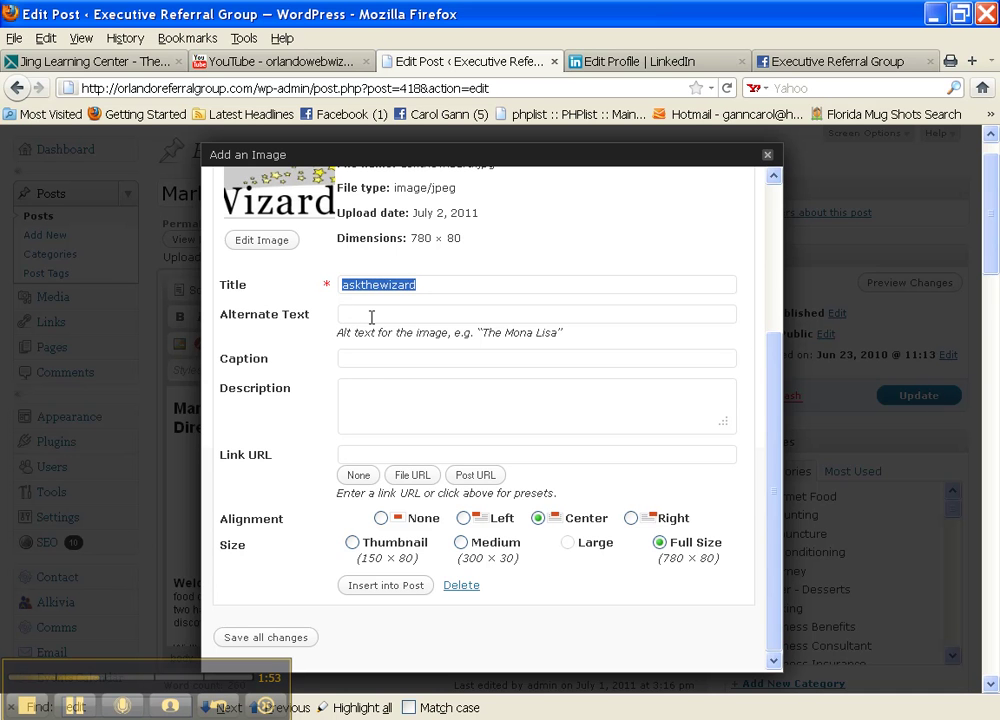
left_click(372, 316)
left_click(368, 359)
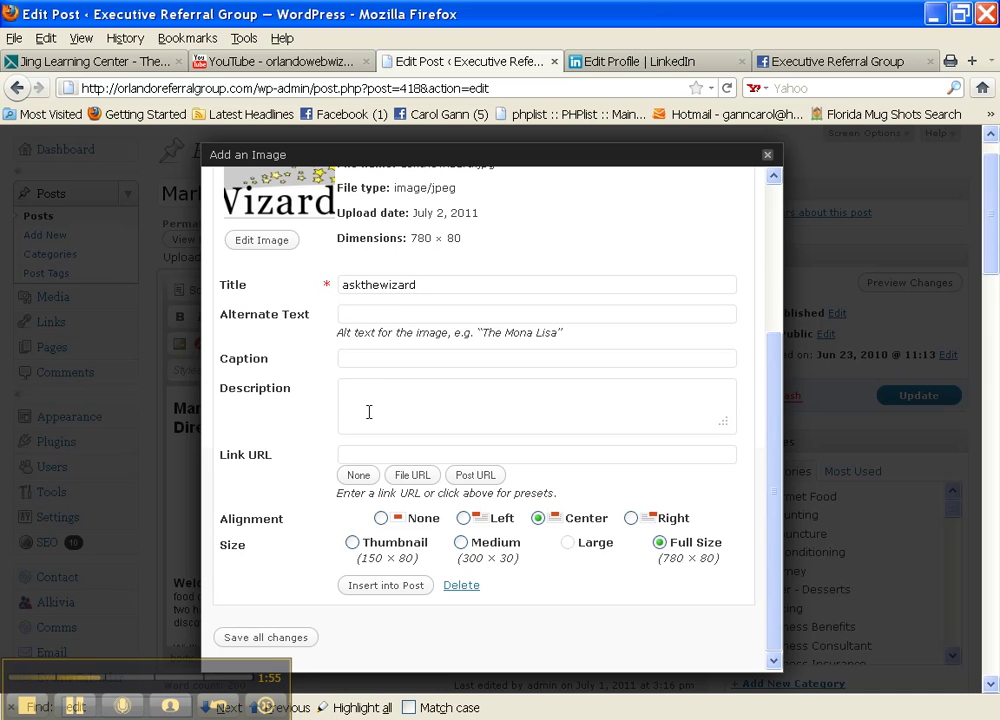
left_click(369, 412)
left_click(768, 155)
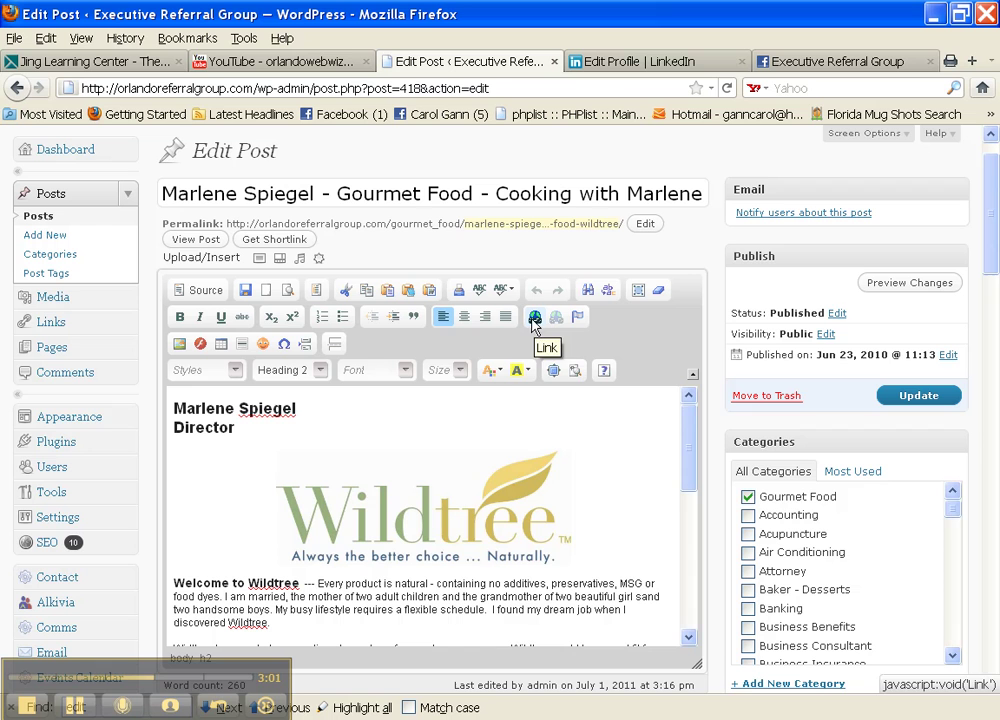
left_click_drag(317, 583, 429, 582)
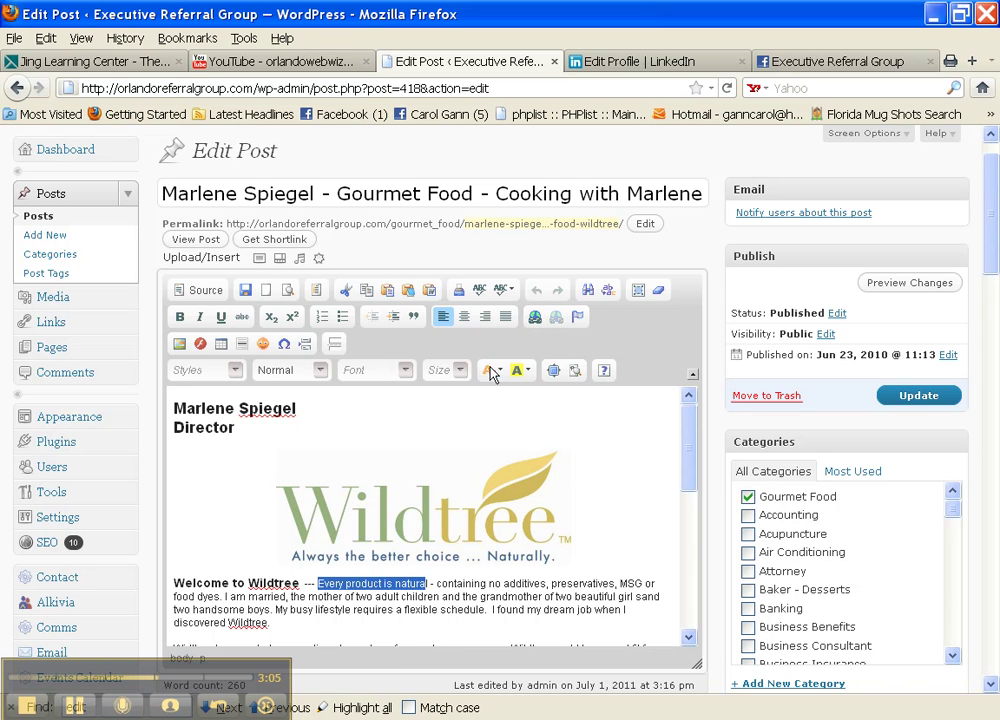
left_click(535, 318)
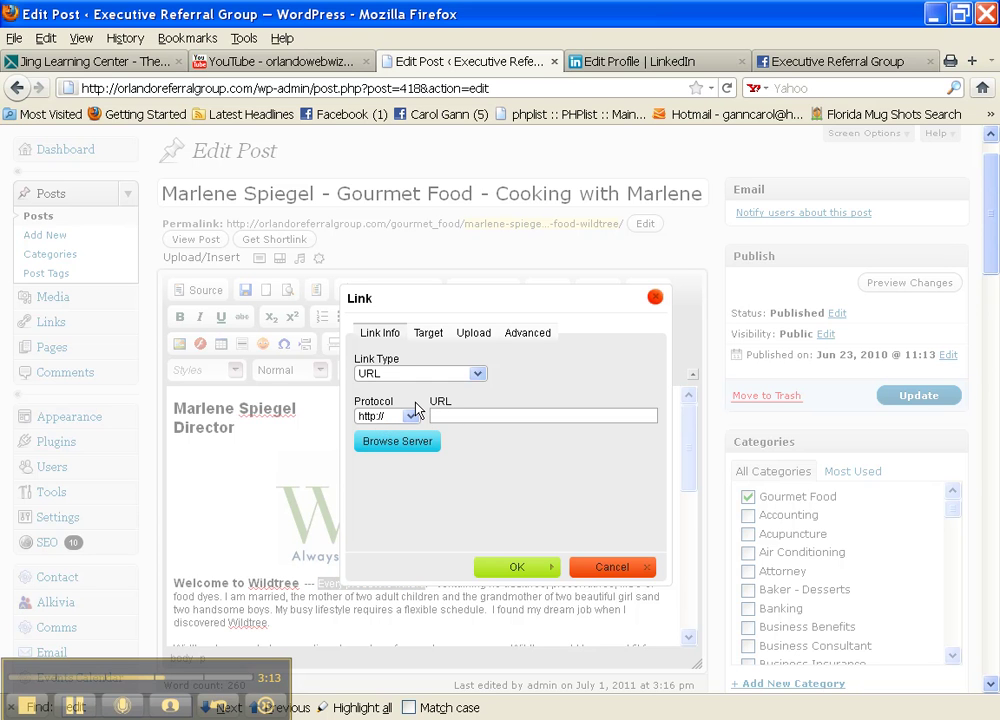
type("www.yourweb")
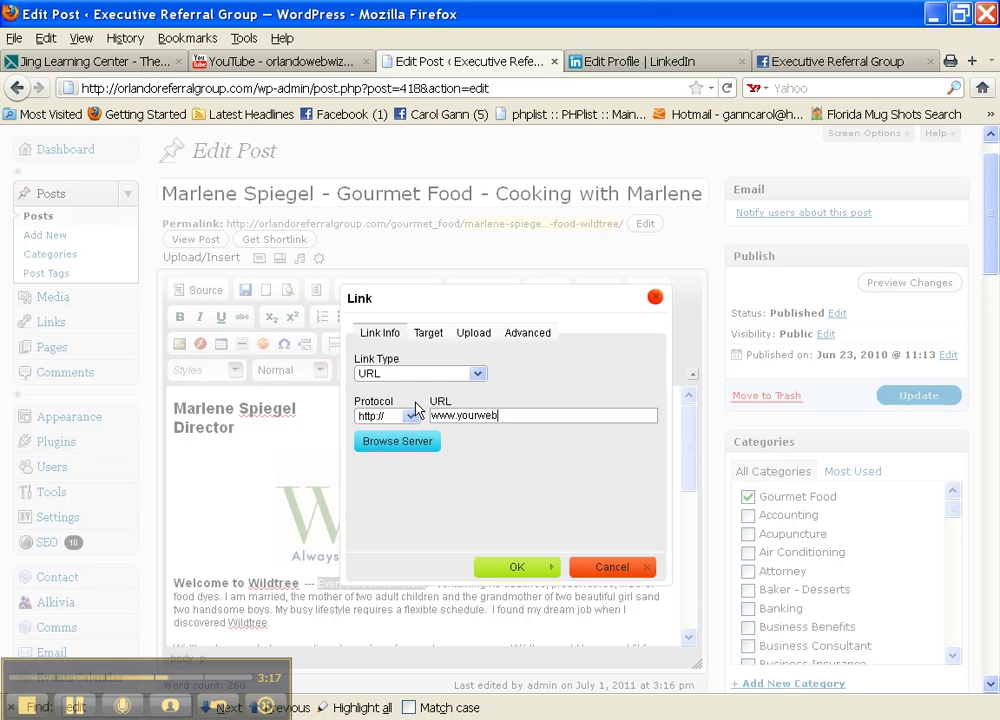
type("url.com")
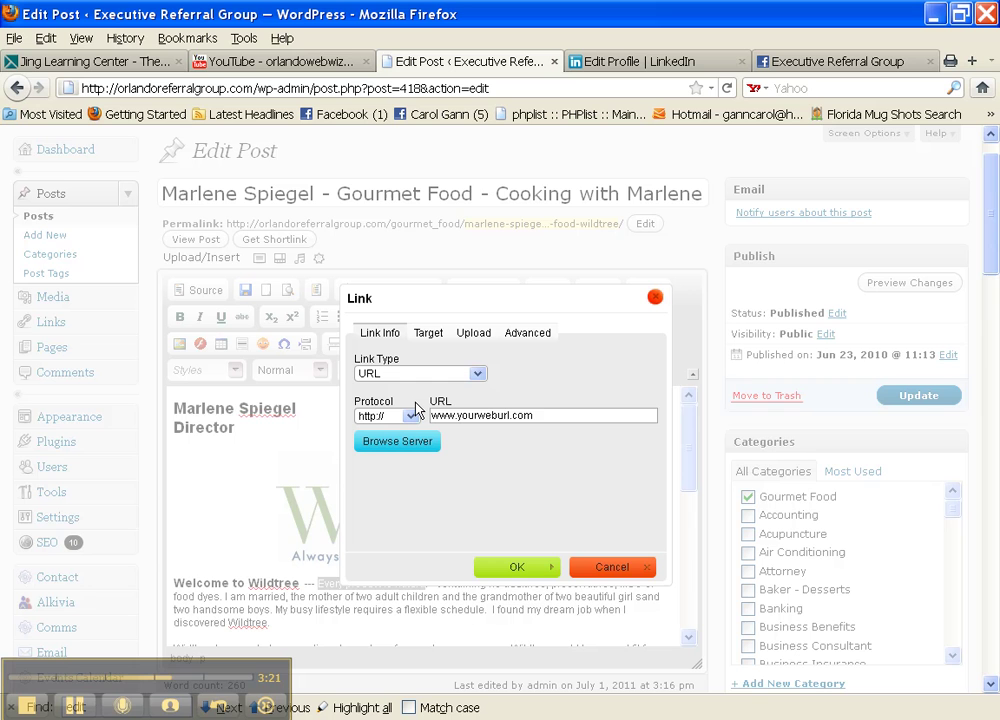
key("BackSpace")
key("BackSpace")
key("BackSpace")
key("BackSpace")
key("BackSpace")
key("BackSpace")
key("BackSpace")
key("BackSpace")
key("BackSpace")
key("BackSpace")
key("BackSpace")
key("BackSpace")
key("BackSpace")
key("BackSpace")
type("orlandowebwizard.com")
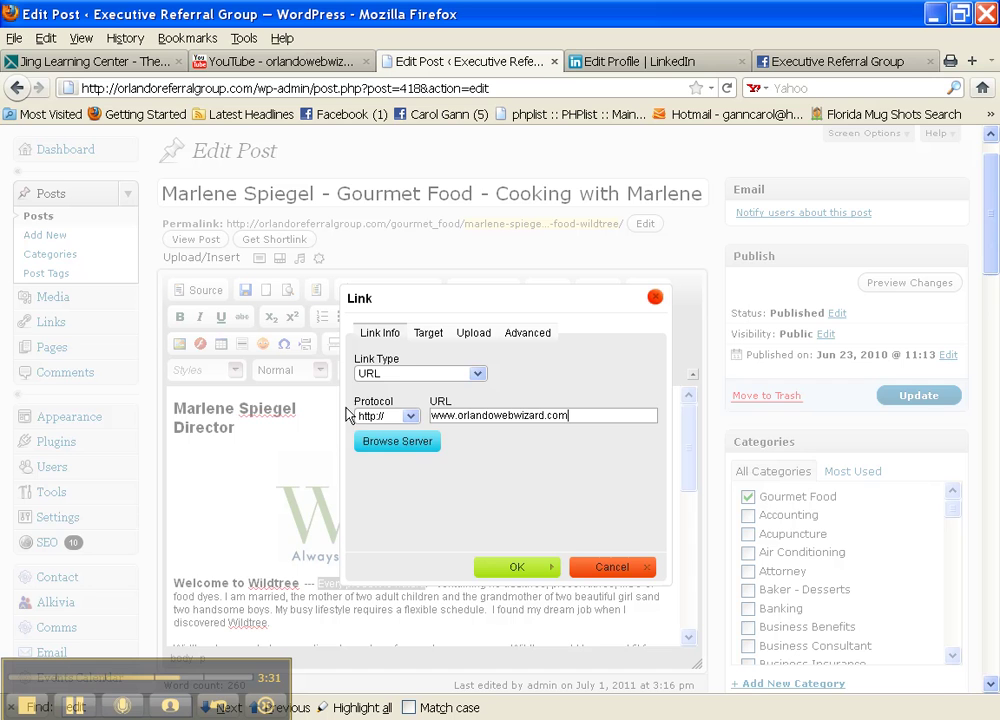
Set the link target to New Window (_blank), and reset it to <not set>
left_click(426, 333)
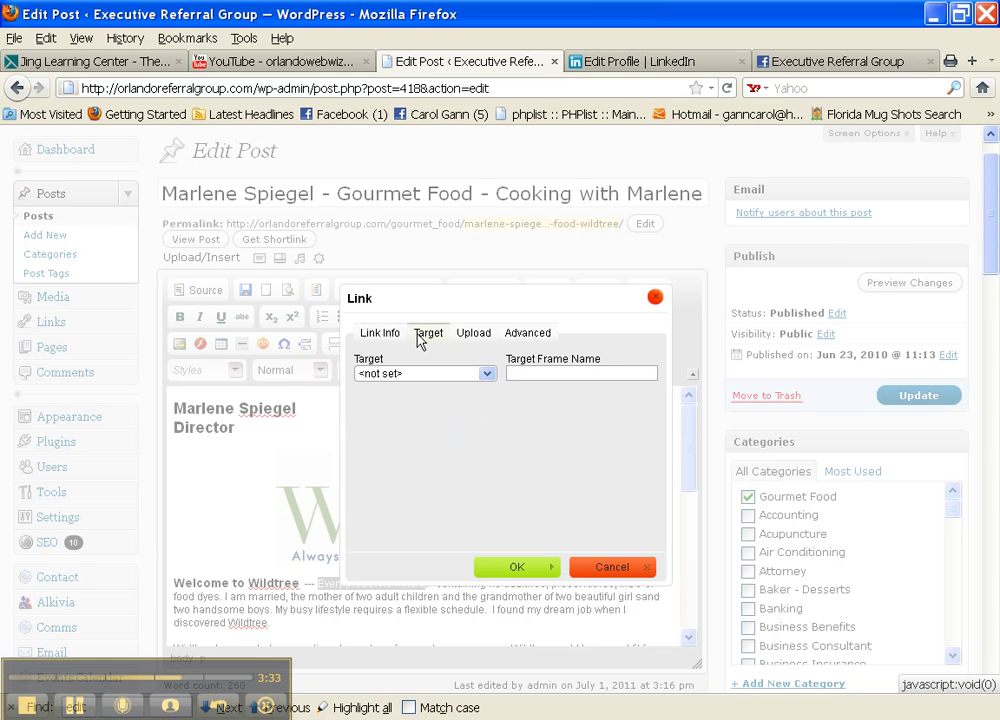
left_click(468, 374)
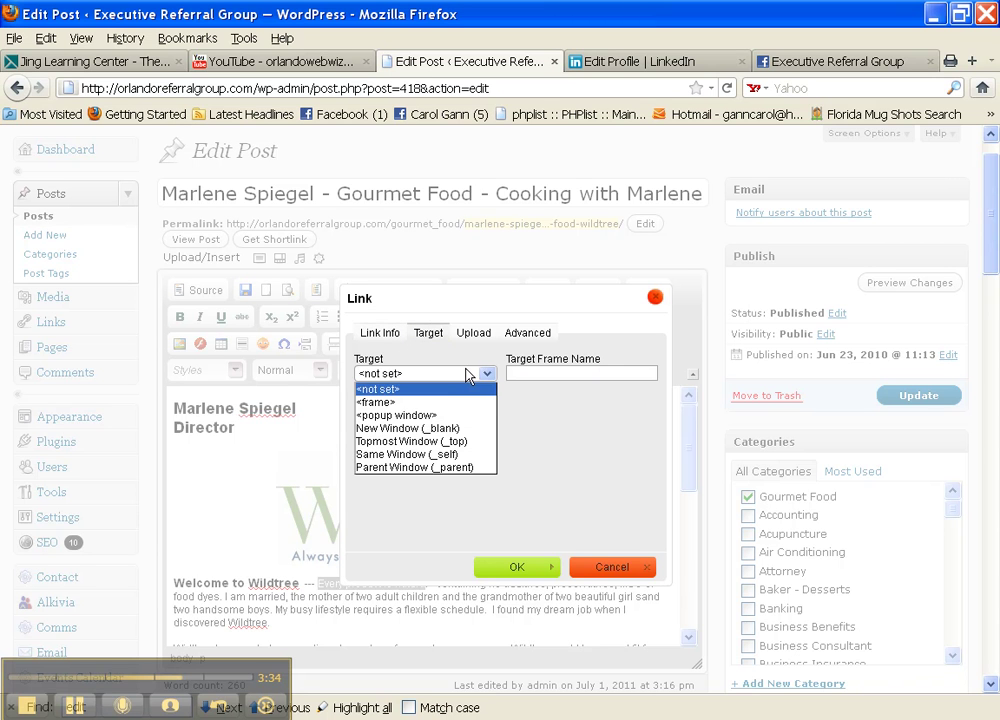
left_click(441, 432)
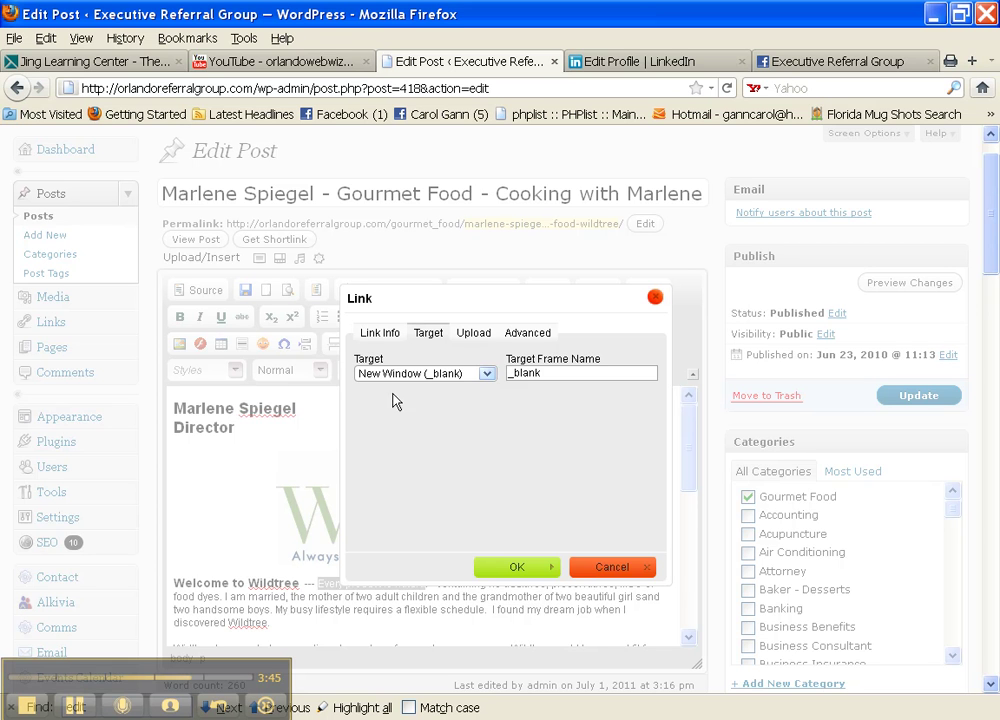
left_click(487, 373)
left_click(469, 388)
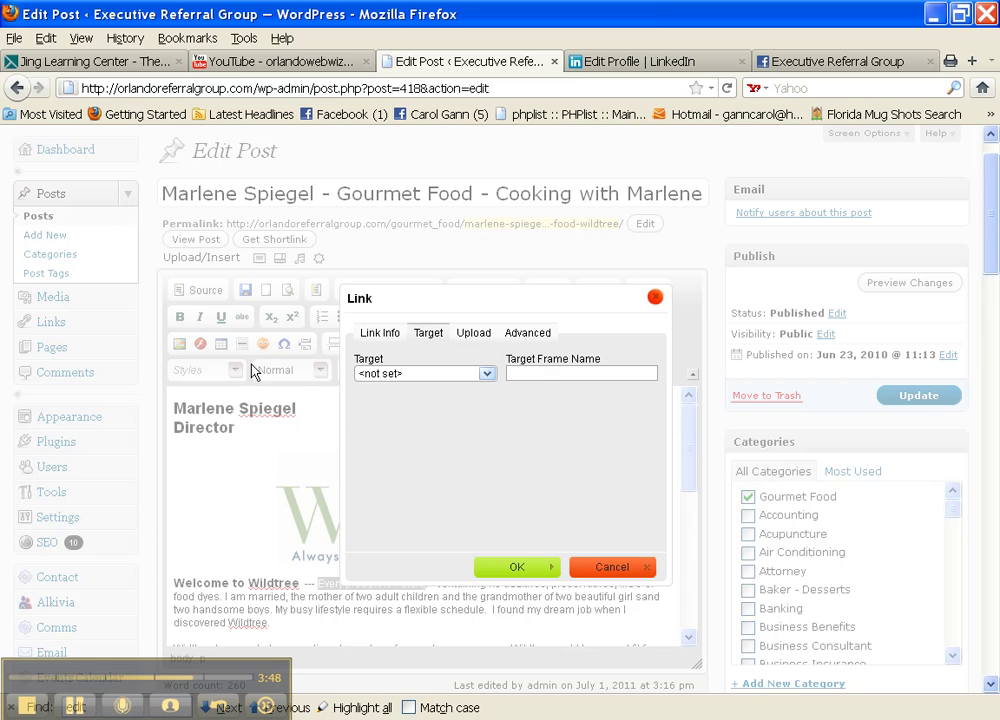
Return to the link's URL settings and apply the link to the selected phrase in the Wildtree paragraph
left_click(381, 334)
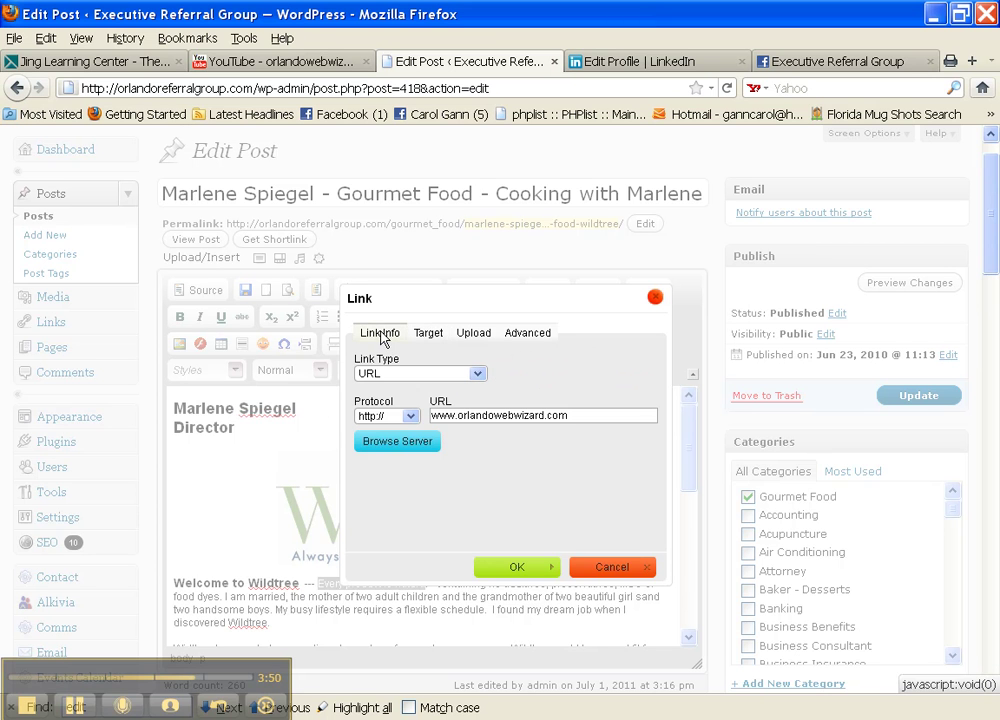
left_click(516, 568)
left_click(436, 583)
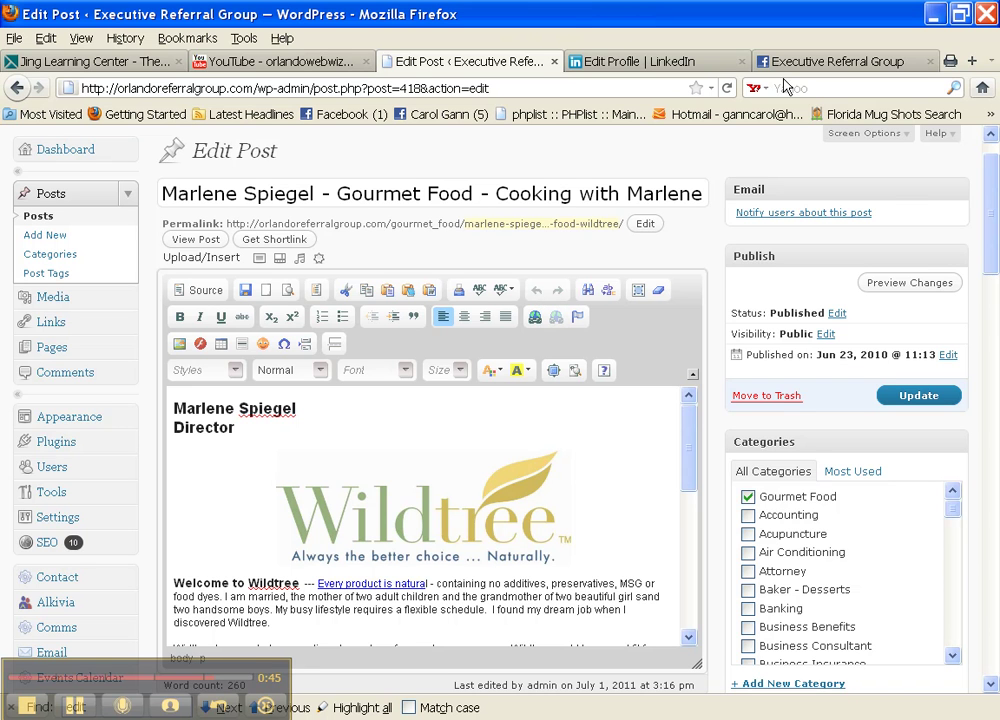
Reload the post editing page to discard the unsaved link in the Wildtree paragraph
left_click(727, 89)
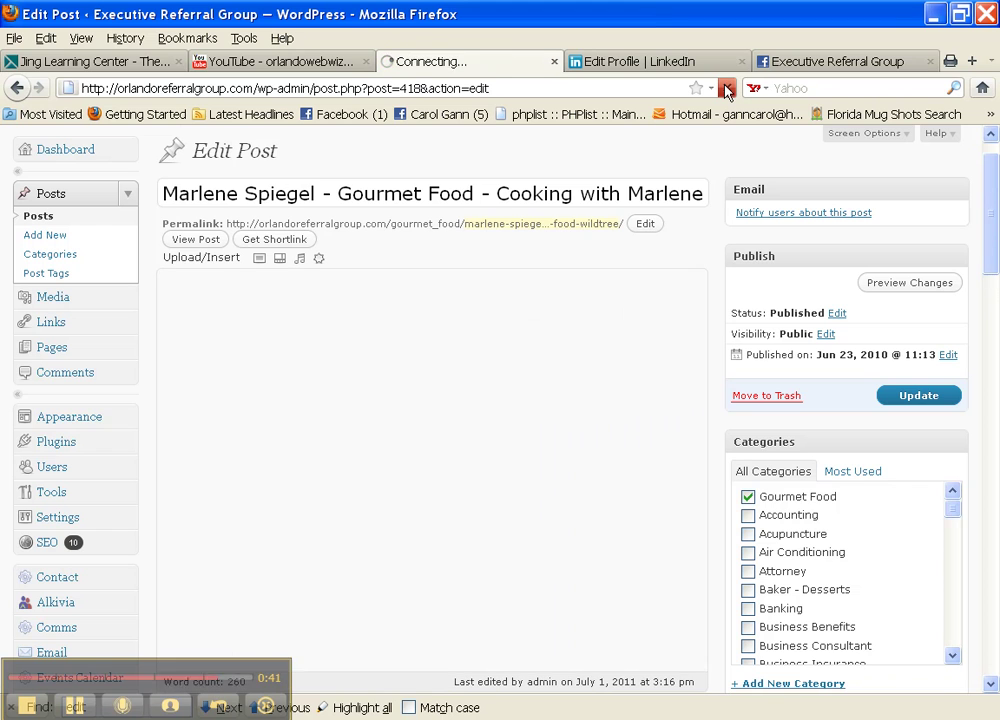
left_click_drag(308, 597, 388, 584)
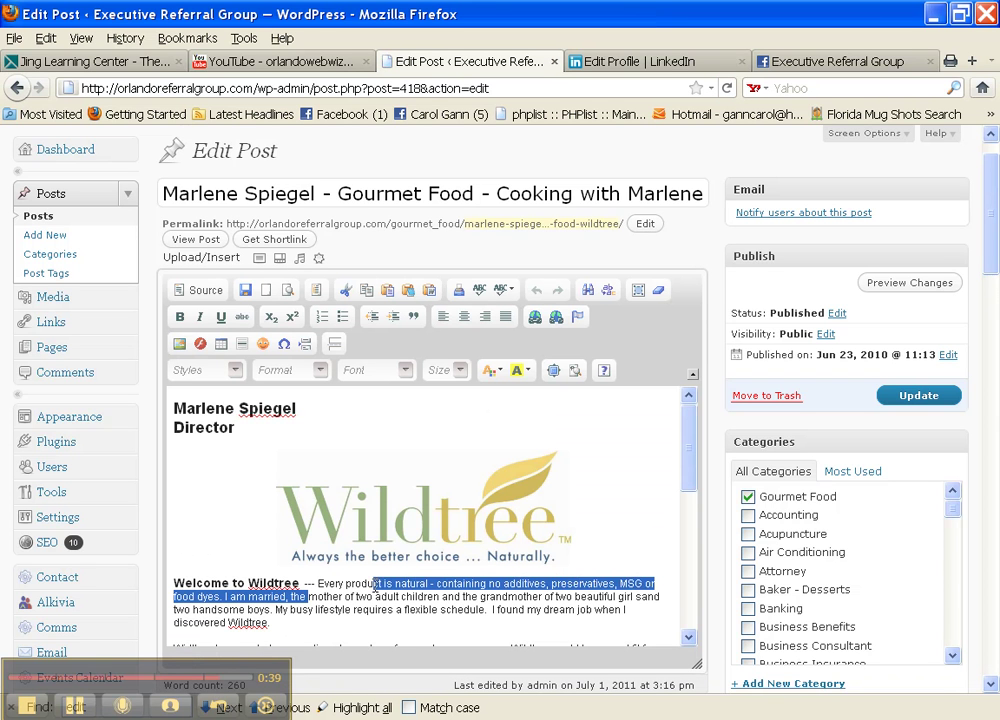
left_click(363, 583)
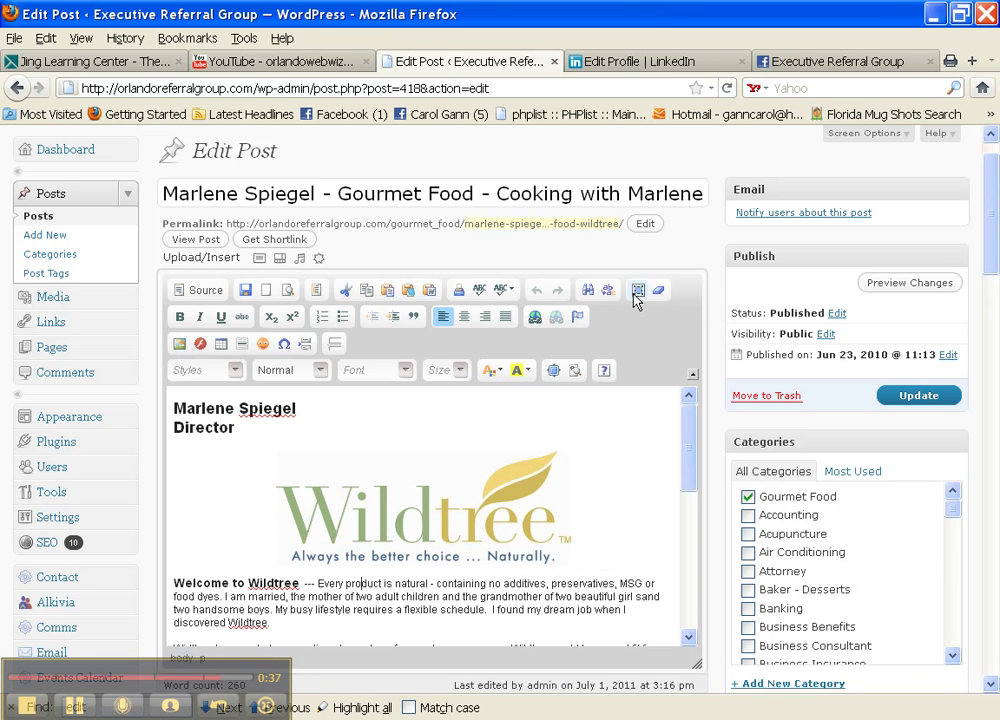
View the post content in the maximized editor, restore its normal size, and look through the body text
left_click(554, 372)
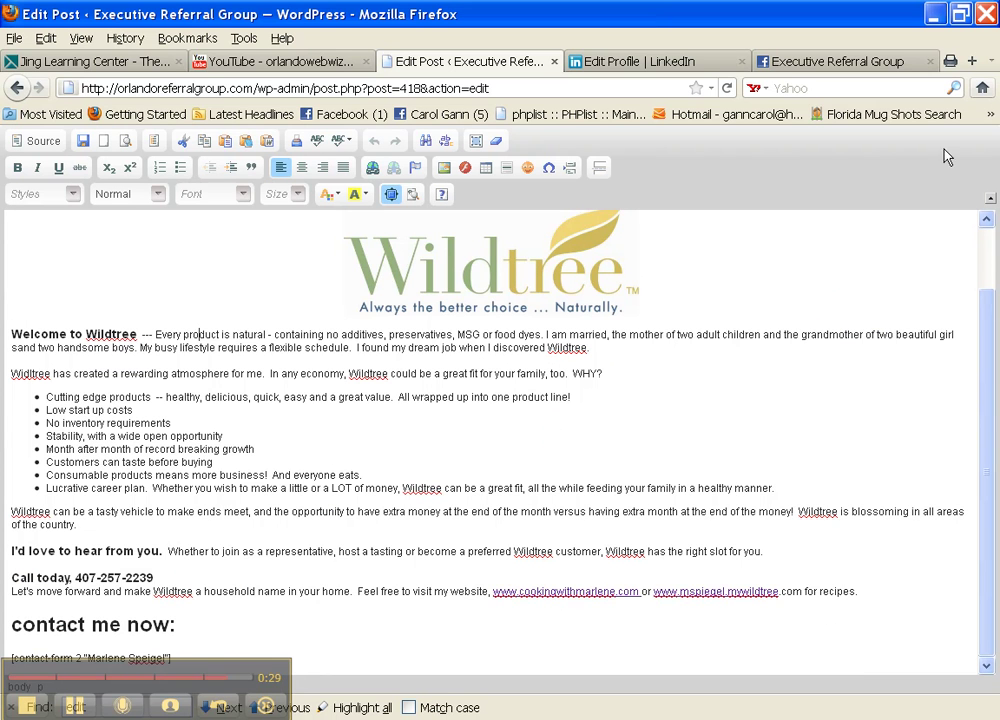
left_click(391, 197)
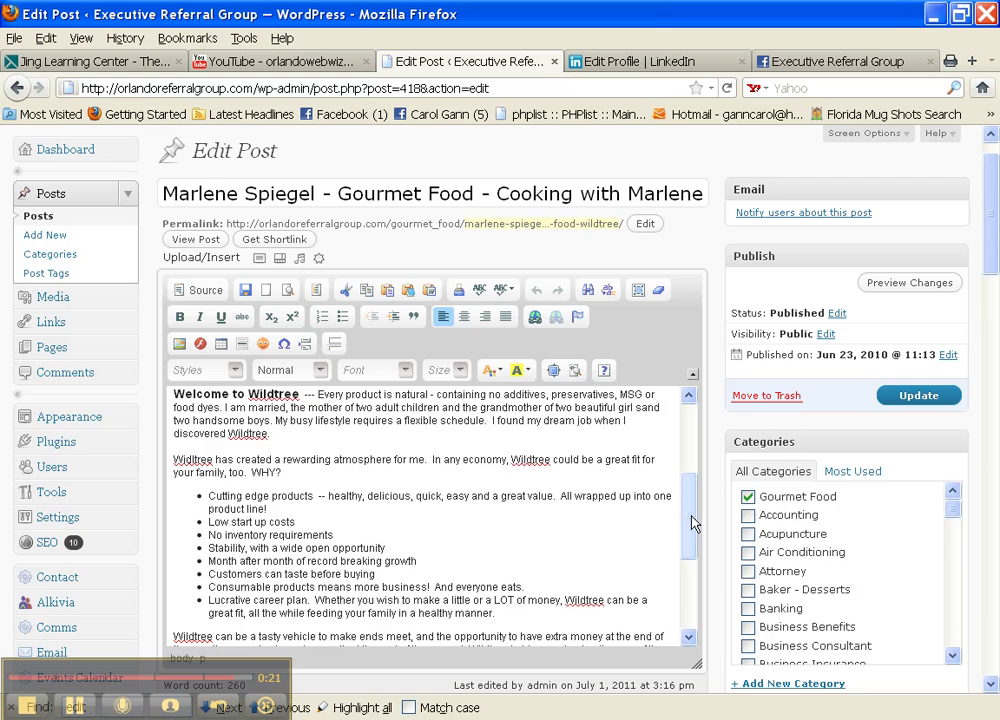
scroll(693, 538, "down", 2)
left_click_drag(693, 538, 686, 456)
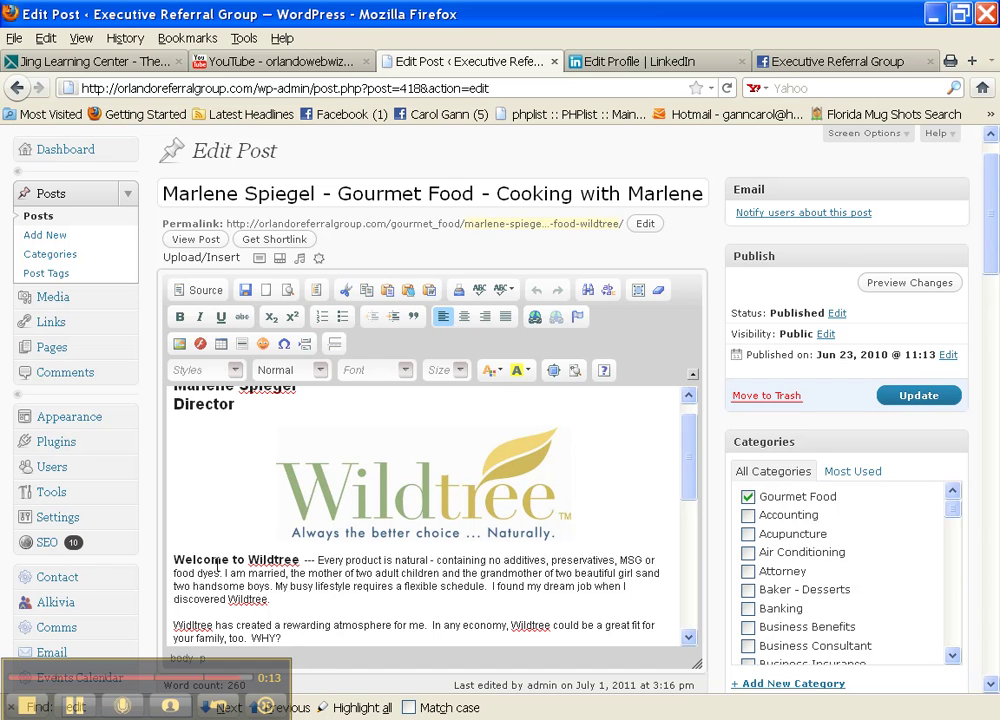
Select the text "Welcome to Wildtree" and browse the fonts available for it
left_click_drag(174, 560, 306, 561)
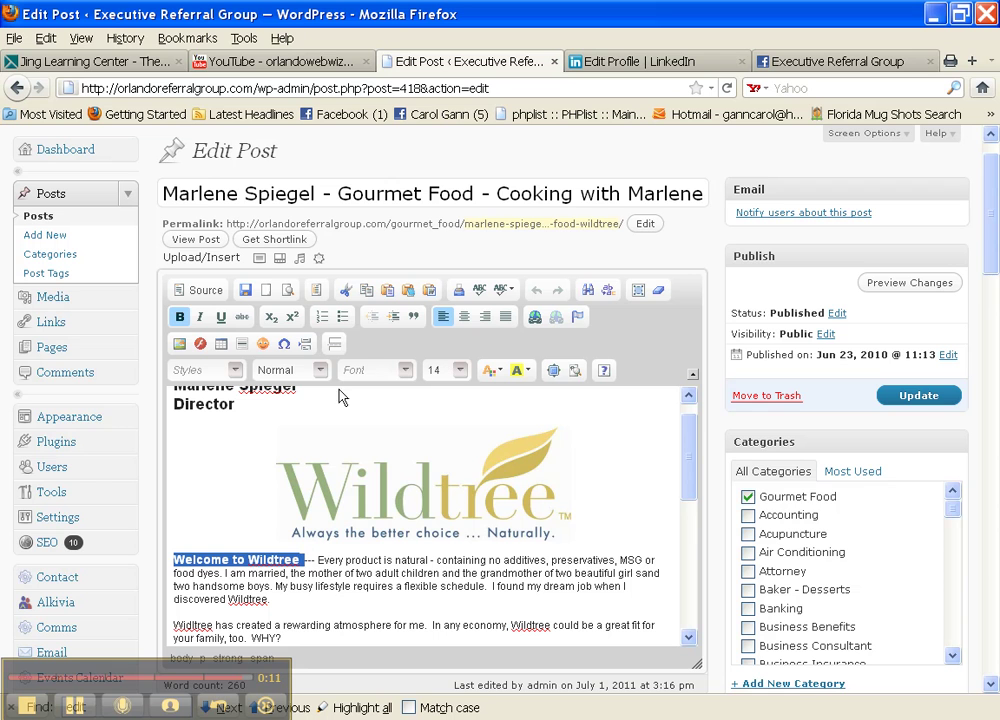
left_click(405, 370)
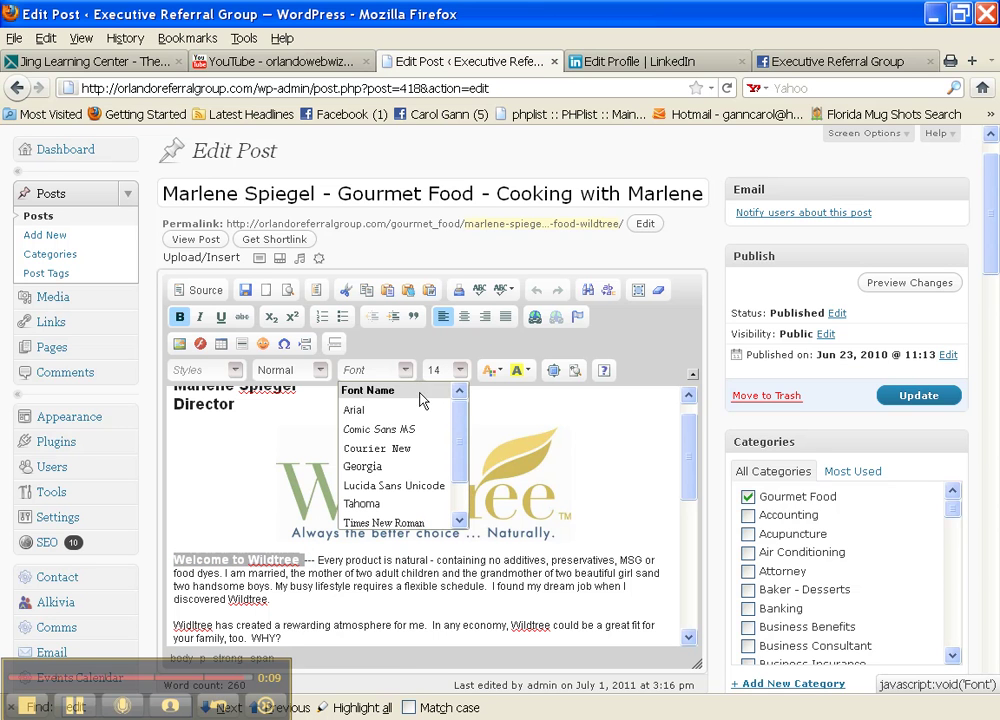
scroll(459, 447, "down", 2)
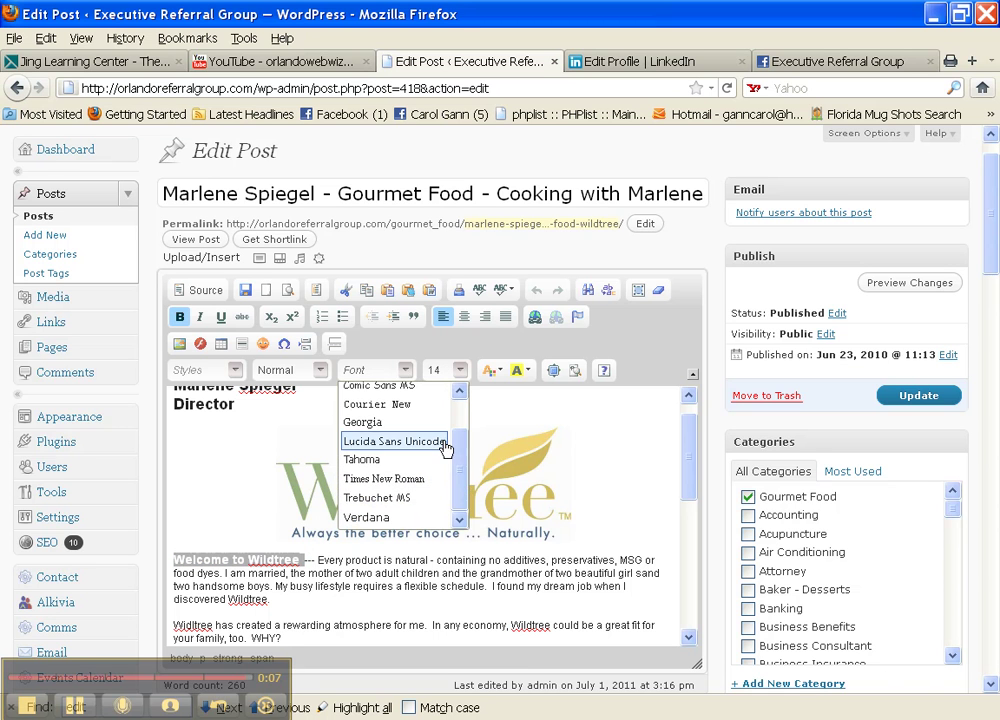
left_click_drag(462, 453, 460, 423)
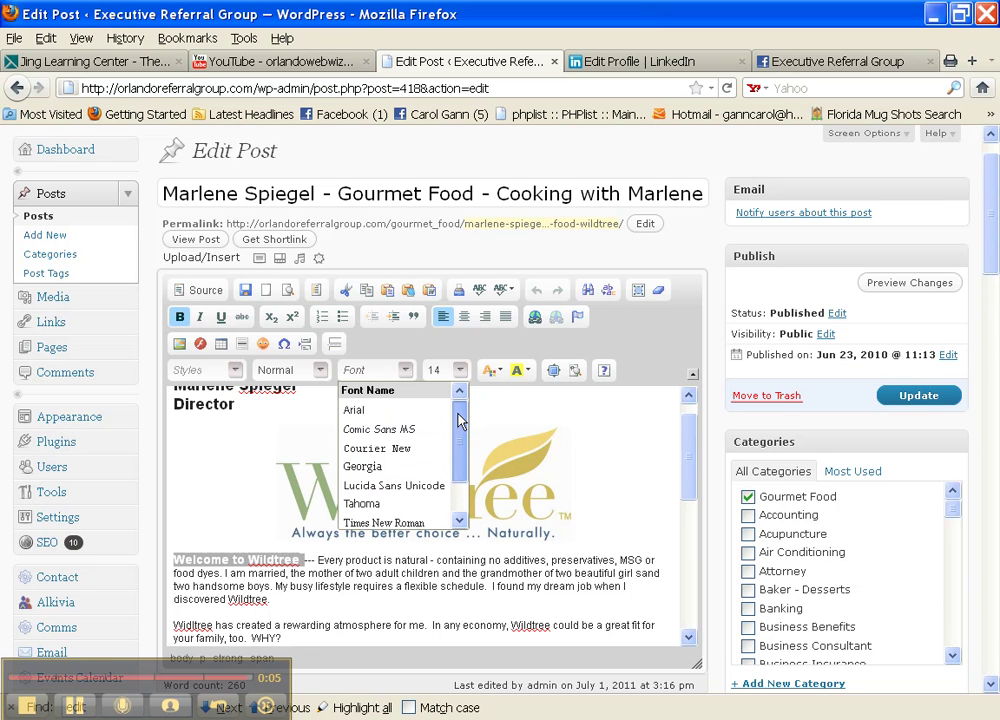